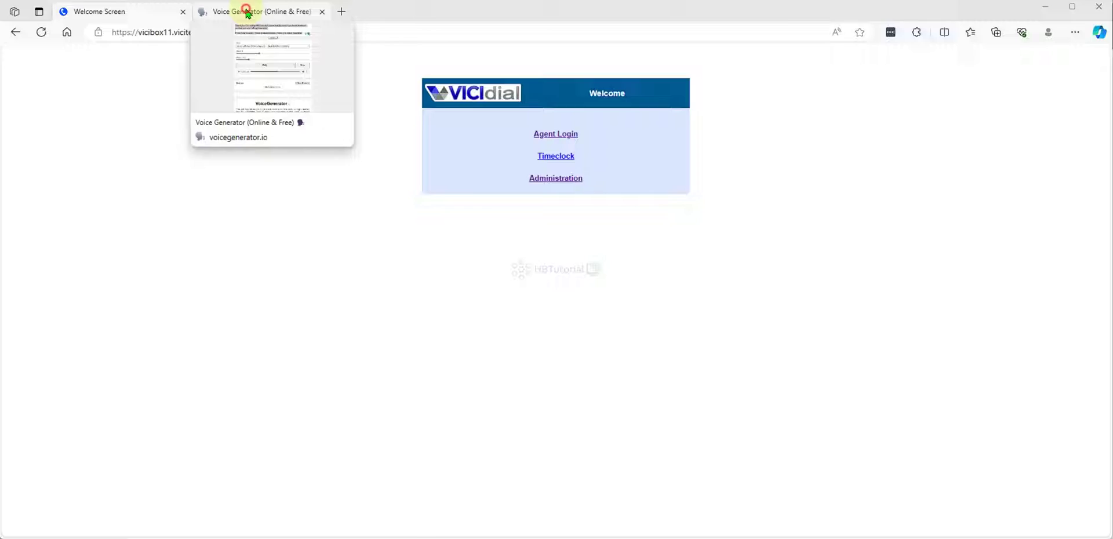
Step: Generate and play speech for the HBTutorial support greeting with the Aria voice
{"action": "left_click", "coordinate": [246, 12]}
{"action": "left_click", "coordinate": [807, 264]}
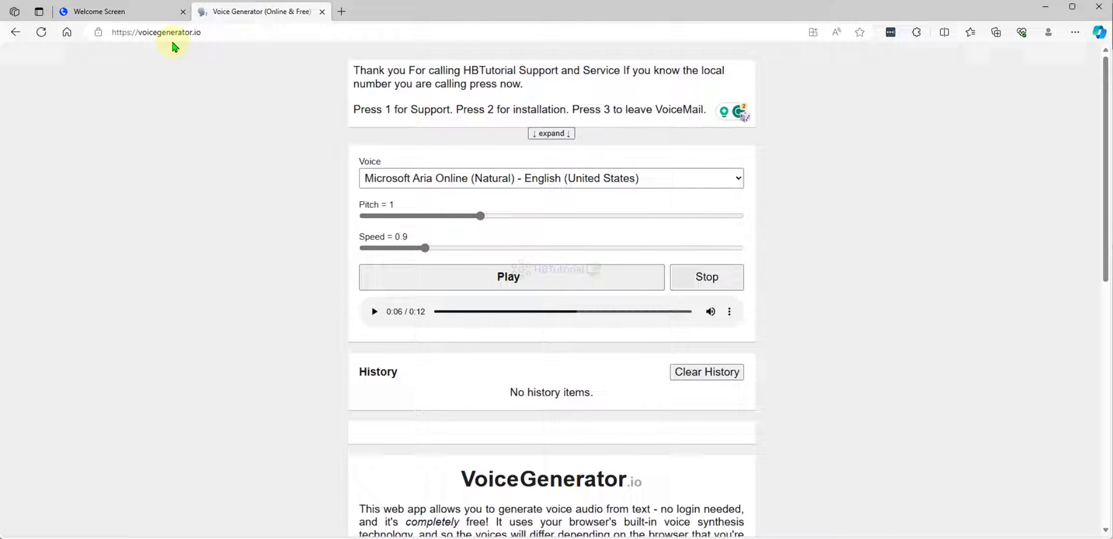
{"action": "left_click", "coordinate": [550, 102]}
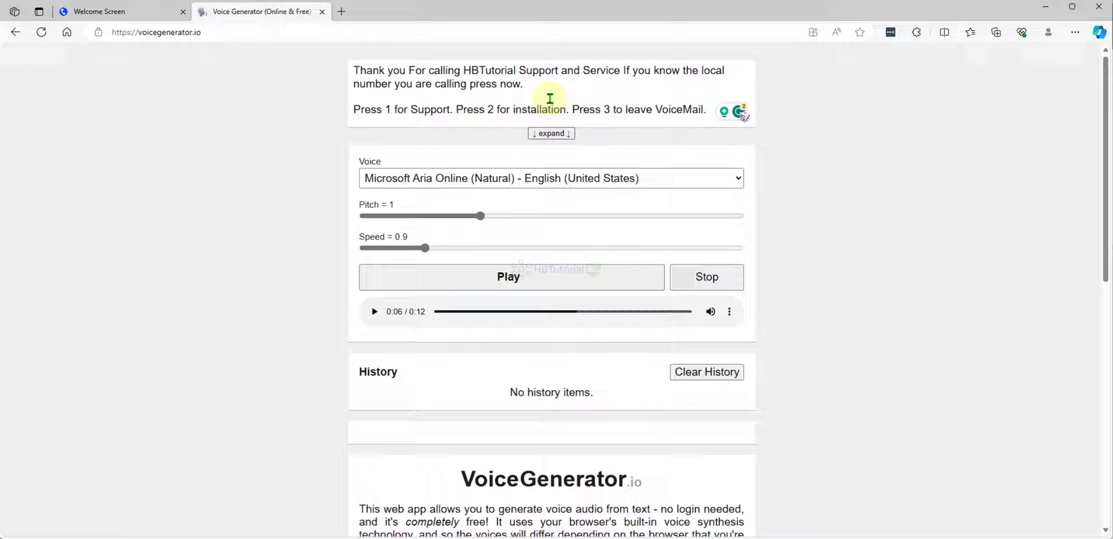
{"action": "left_click", "coordinate": [511, 280]}
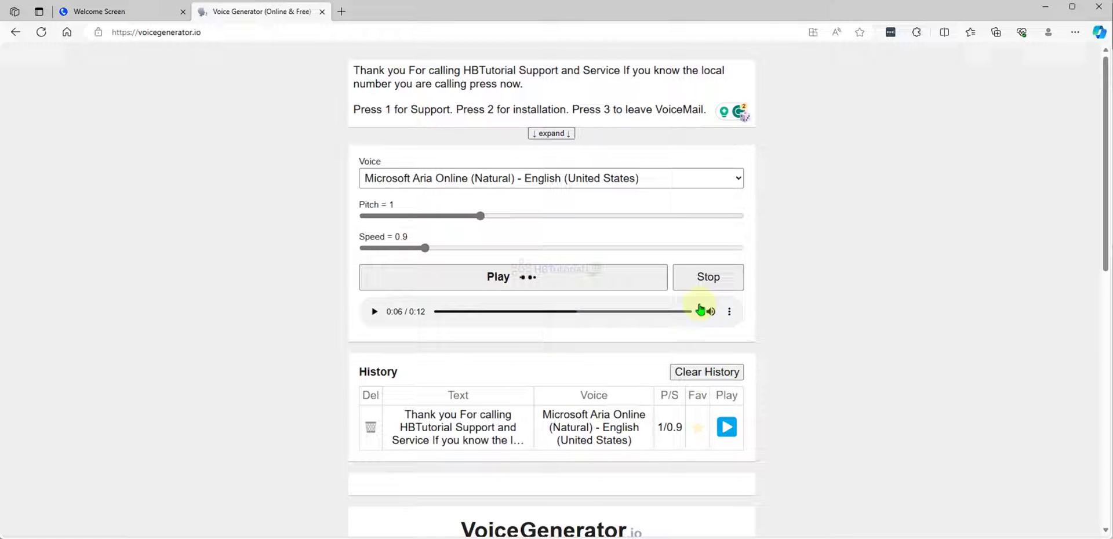
Step: Stop playback, dismiss the alert, and download the generated greeting as an MP3
{"action": "left_click", "coordinate": [704, 287]}
{"action": "left_click", "coordinate": [657, 127]}
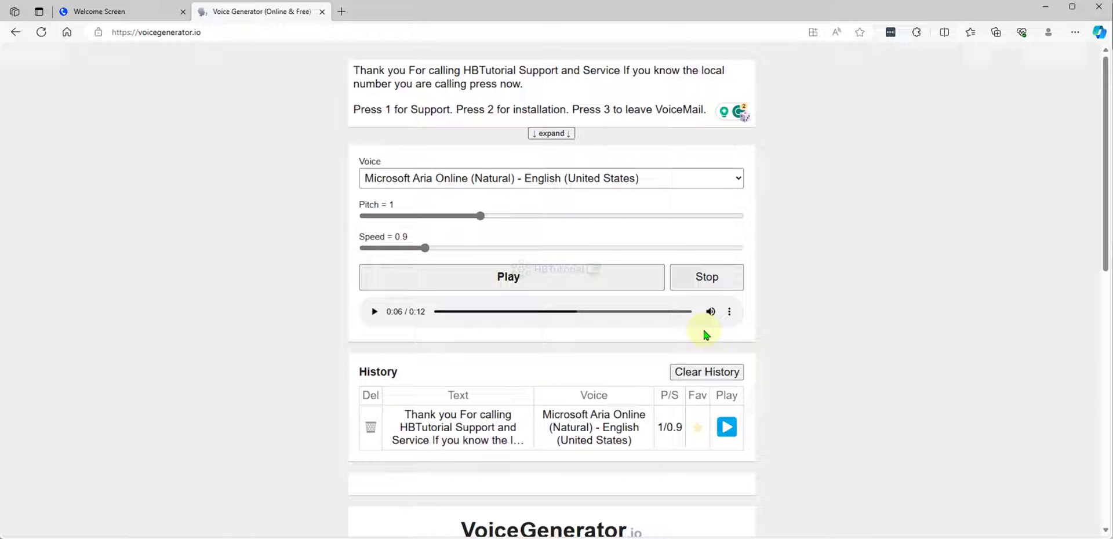
{"action": "left_click", "coordinate": [728, 317]}
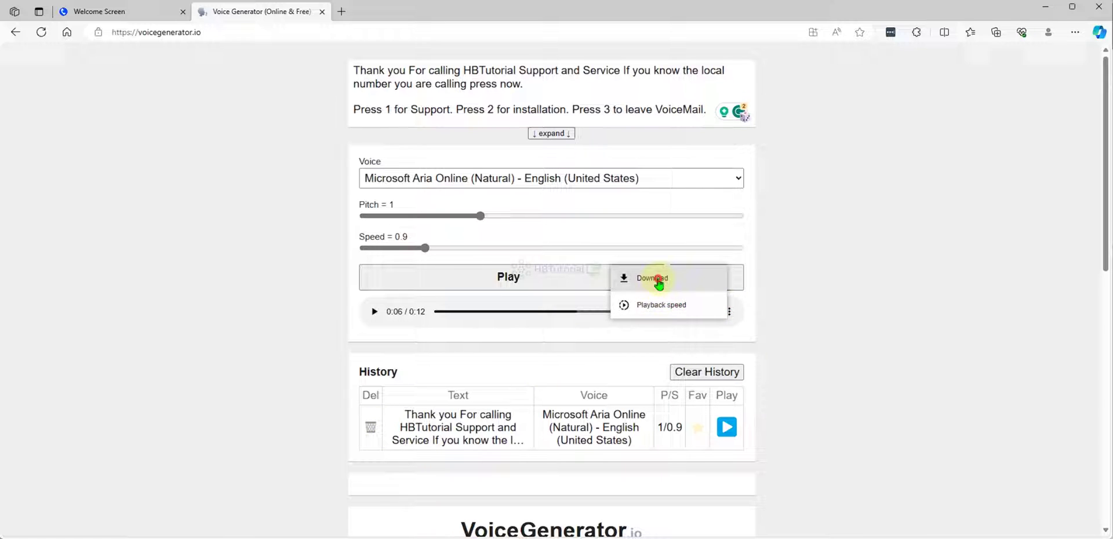
{"action": "left_click", "coordinate": [647, 280]}
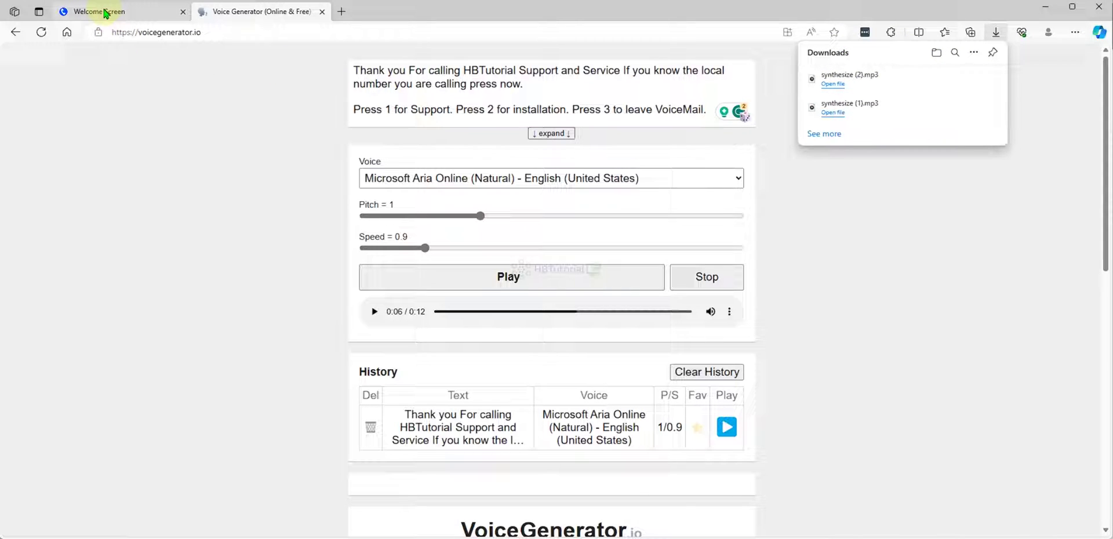
Step: Sign in to VICIdial administration and go to Admin > Audio Store
{"action": "left_click", "coordinate": [106, 12]}
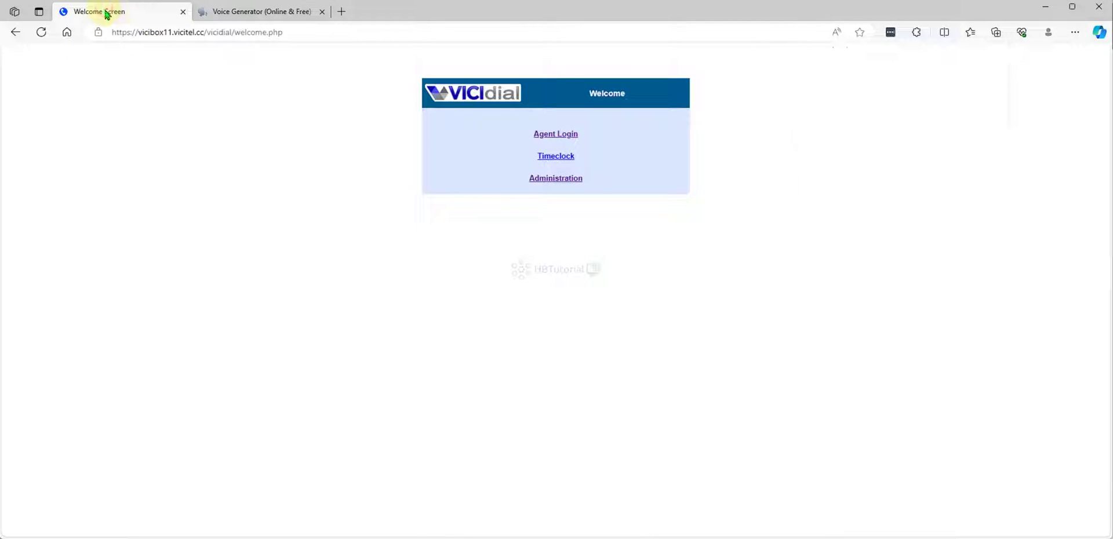
{"action": "left_click", "coordinate": [565, 181]}
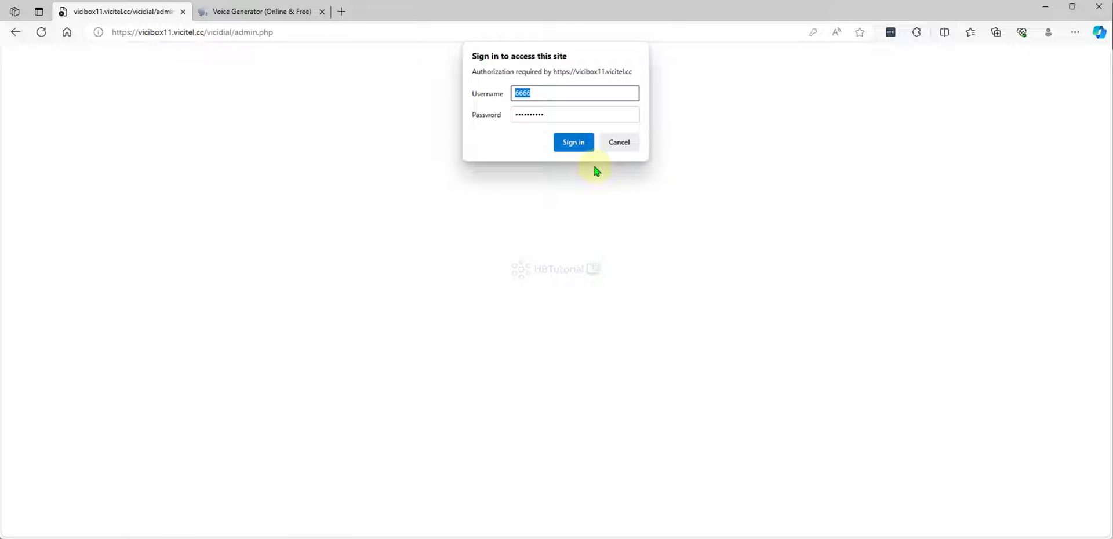
{"action": "left_click", "coordinate": [576, 146]}
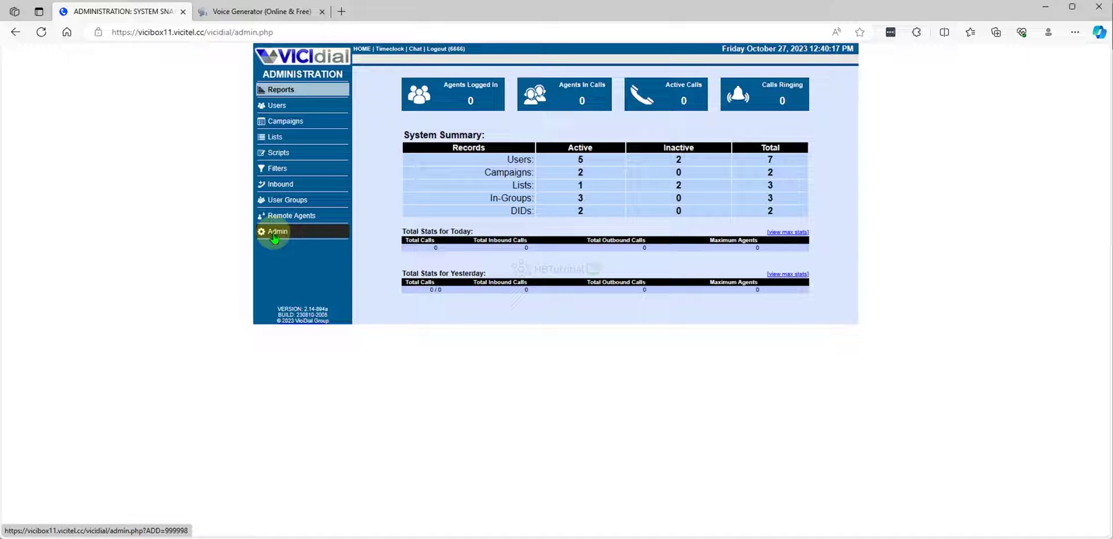
{"action": "left_click", "coordinate": [274, 232]}
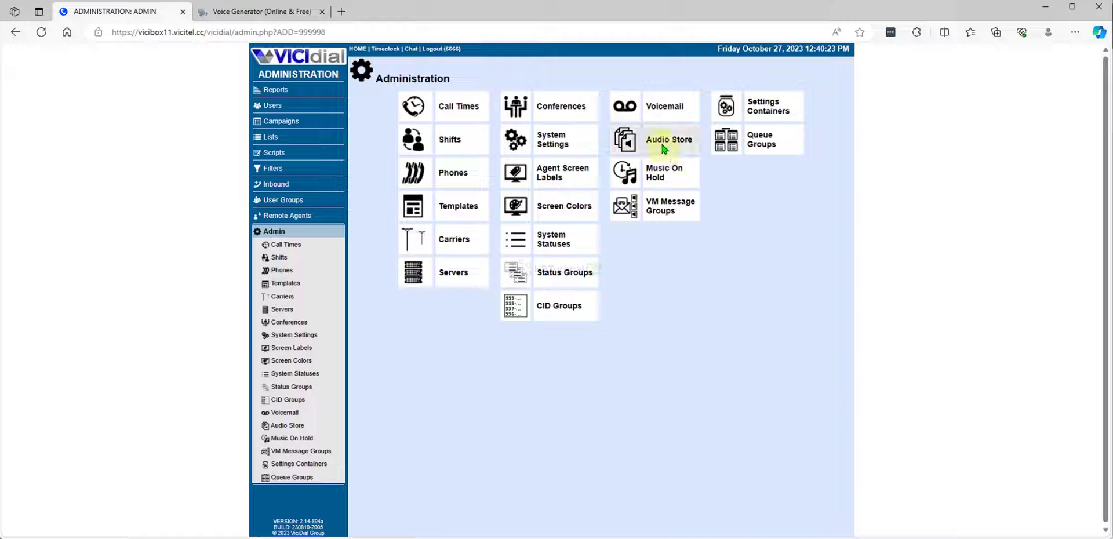
{"action": "left_click", "coordinate": [663, 145]}
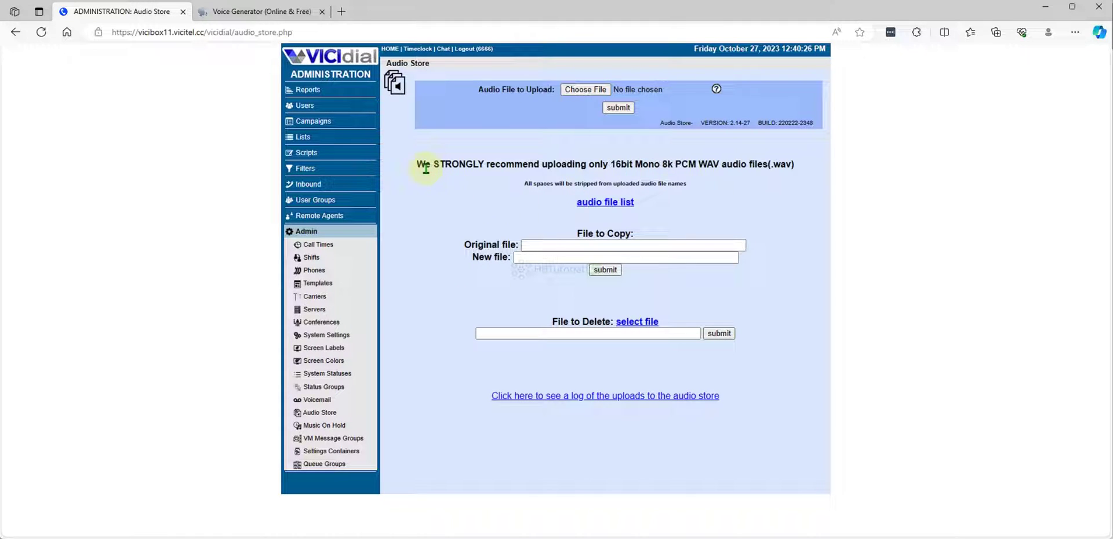
Step: Highlight the Audio Store's 16bit Mono 8k PCM WAV format recommendation
{"action": "left_click_drag", "start_coordinate": [417, 164], "coordinate": [763, 165]}
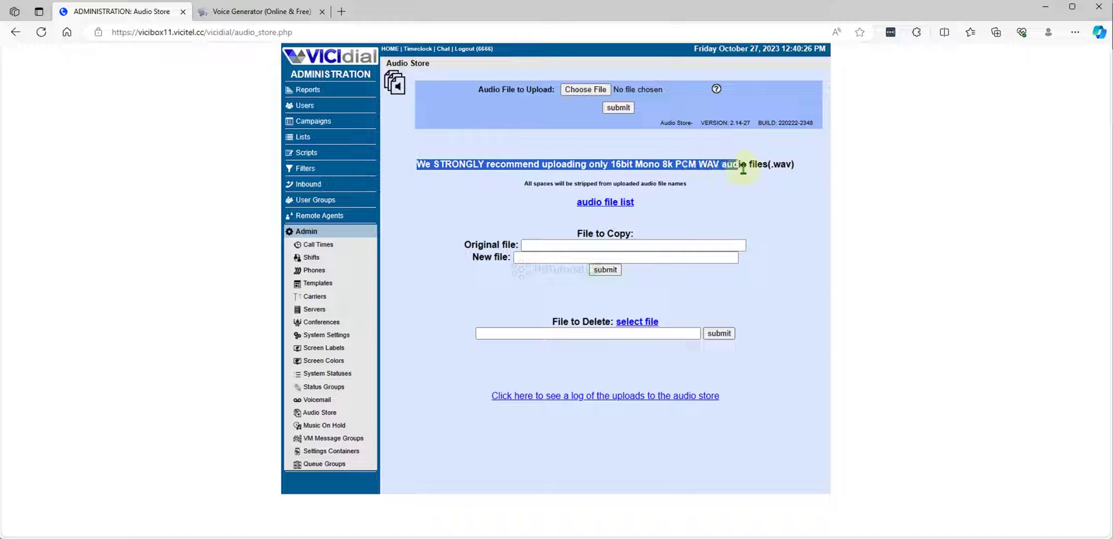
{"action": "left_click", "coordinate": [788, 232]}
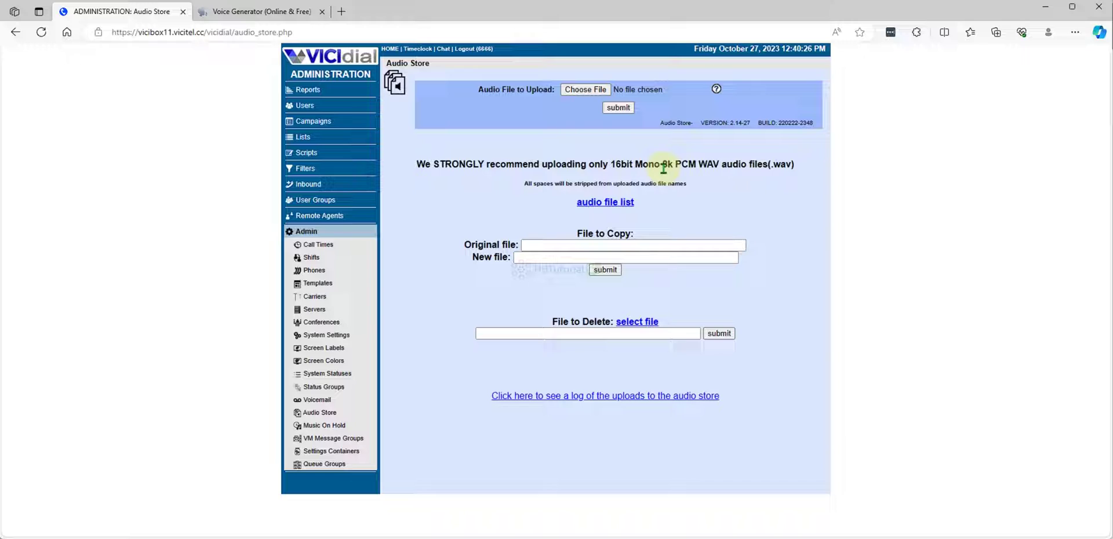
{"action": "left_click_drag", "start_coordinate": [661, 164], "coordinate": [746, 164]}
{"action": "left_click", "coordinate": [773, 194]}
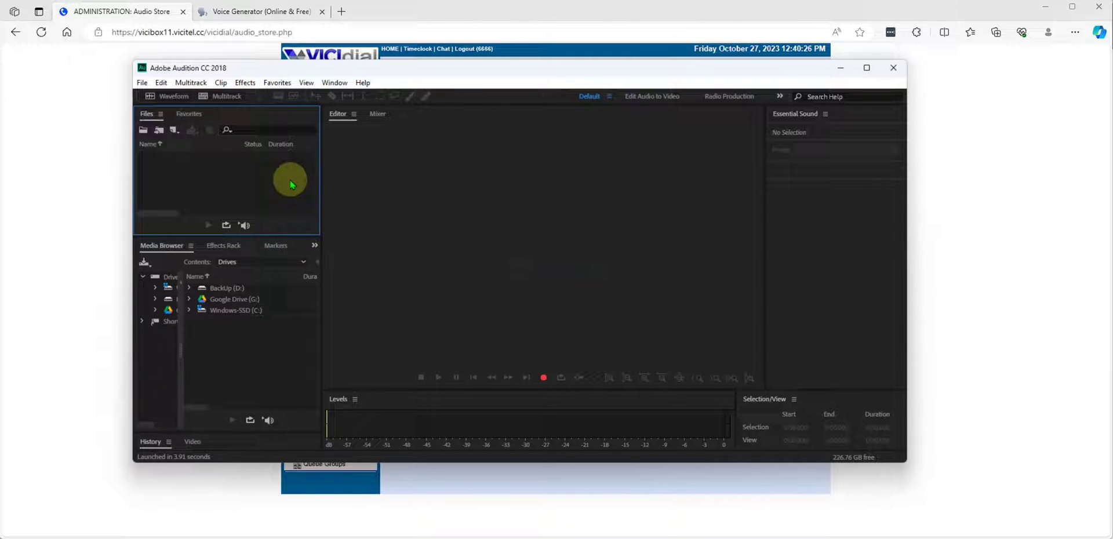
Step: Open synthesize.mp3 from the Downloads folder in Audition's waveform editor
{"action": "left_click", "coordinate": [143, 131]}
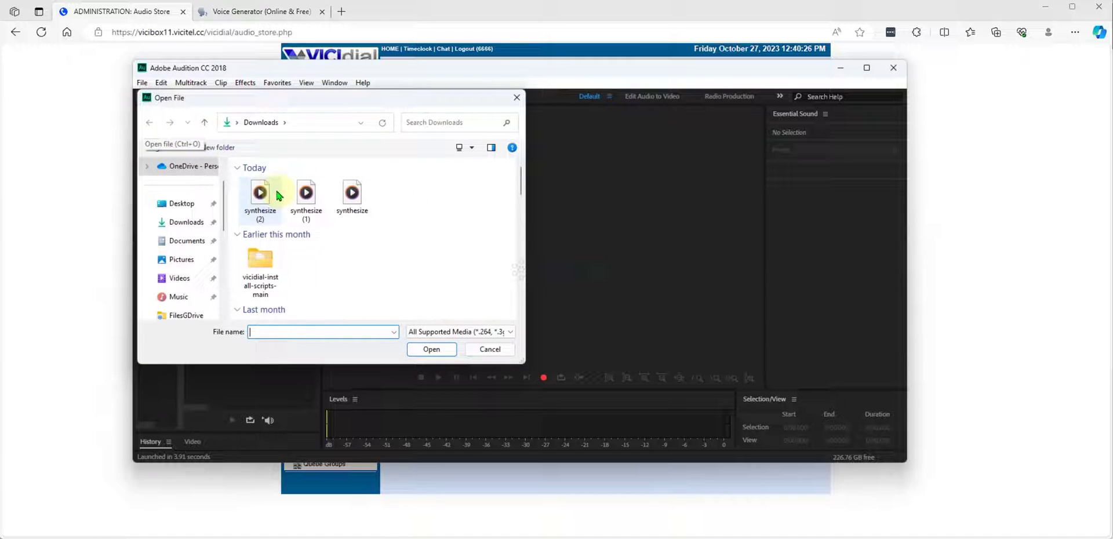
{"action": "left_click", "coordinate": [194, 223]}
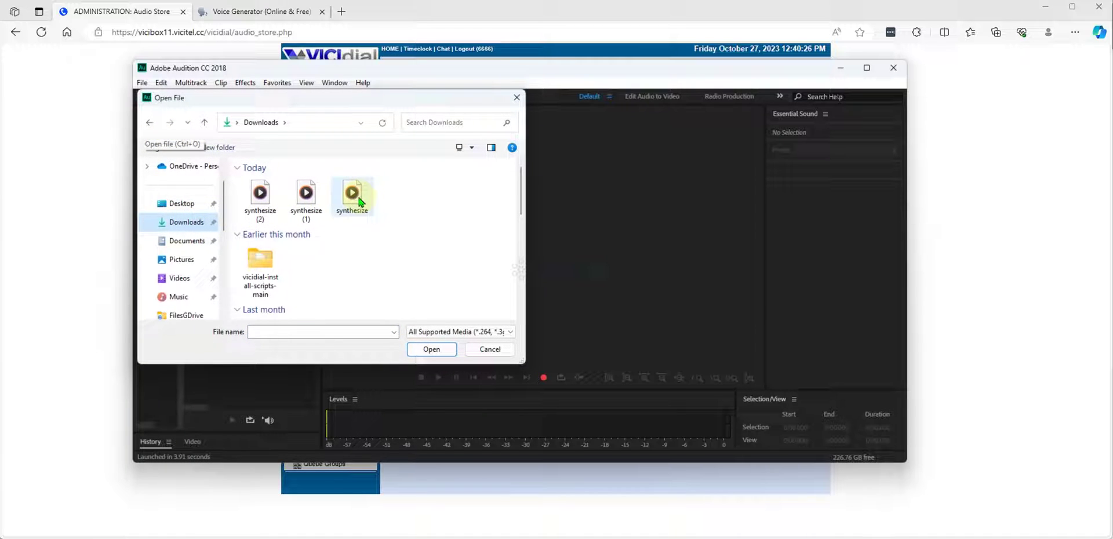
{"action": "left_click", "coordinate": [350, 197]}
{"action": "double_click", "coordinate": [349, 198]}
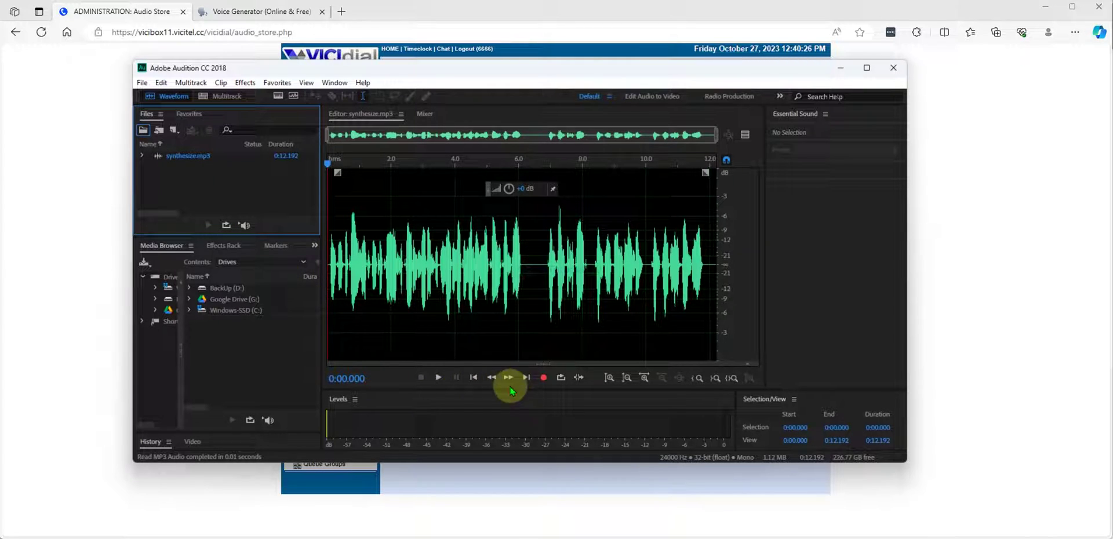
Step: Play the first few seconds of the greeting, then reposition the Audition window
{"action": "left_click", "coordinate": [443, 377]}
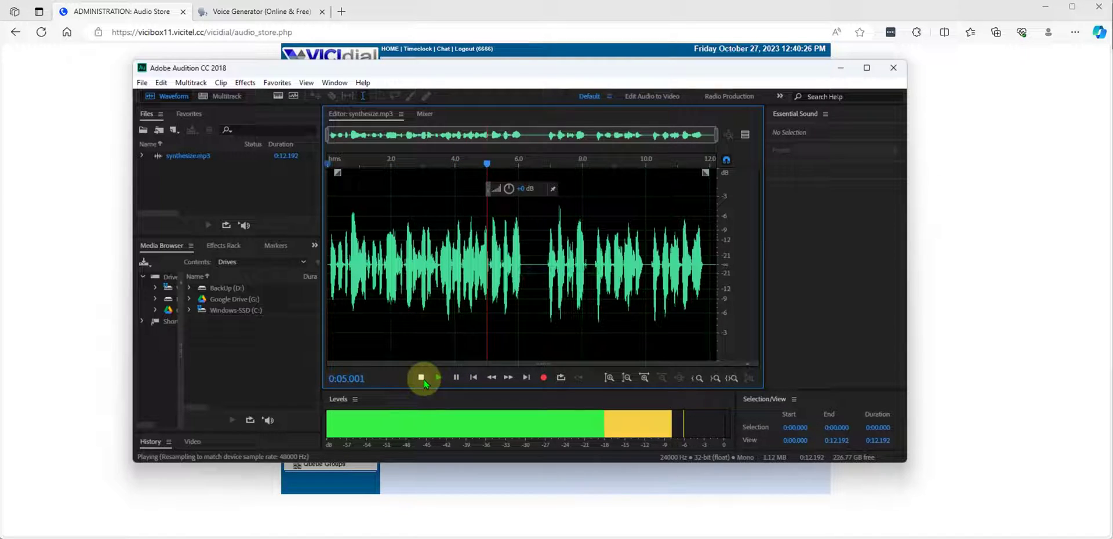
{"action": "left_click", "coordinate": [423, 378]}
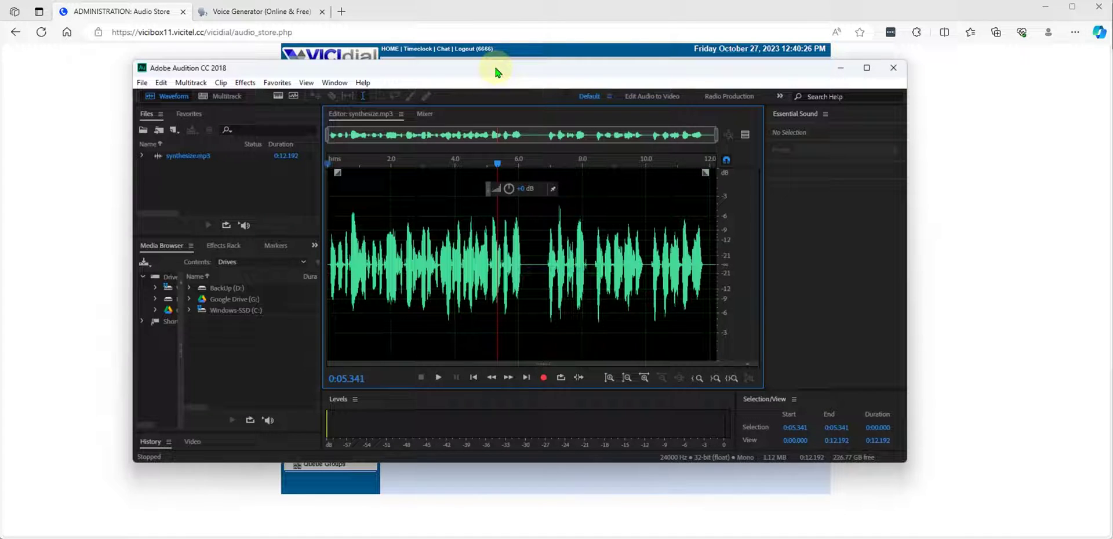
{"action": "left_click_drag", "start_coordinate": [492, 67], "coordinate": [440, 83]}
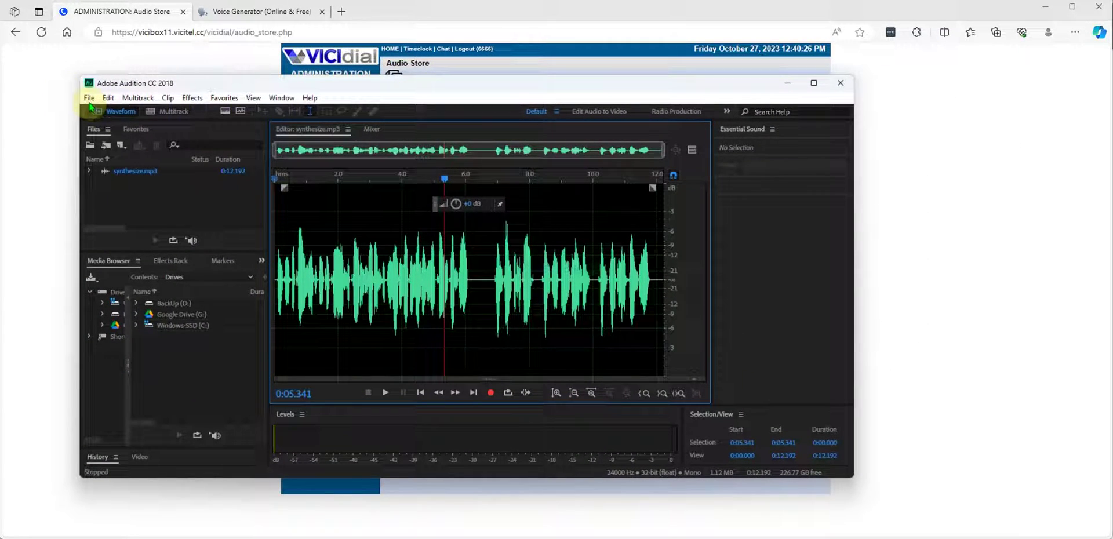
Step: Set Save As to synthesize.wav in Wave PCM (*.wav) format, showing the sample type settings
{"action": "left_click", "coordinate": [89, 97]}
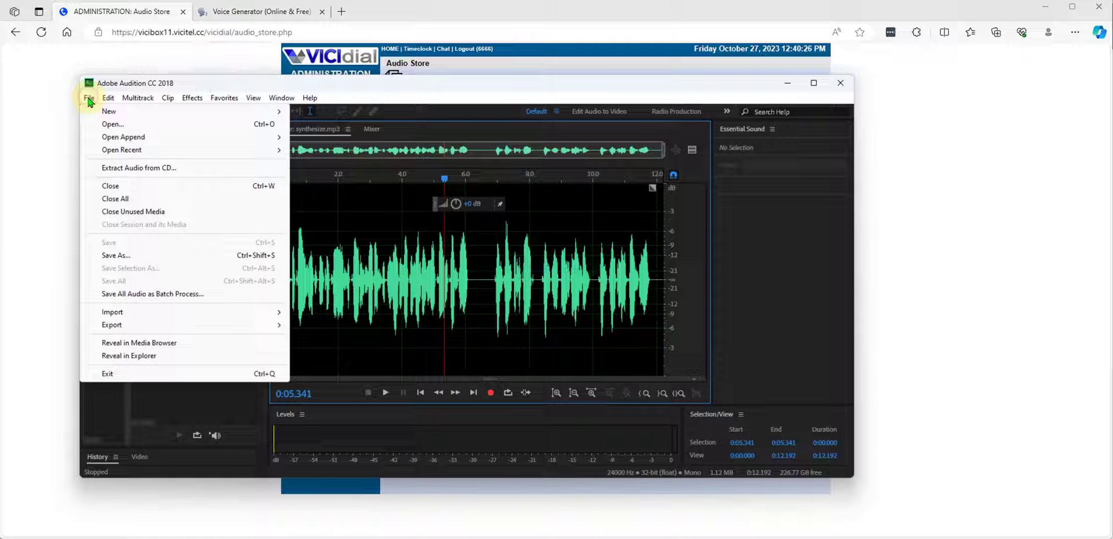
{"action": "left_click", "coordinate": [116, 255]}
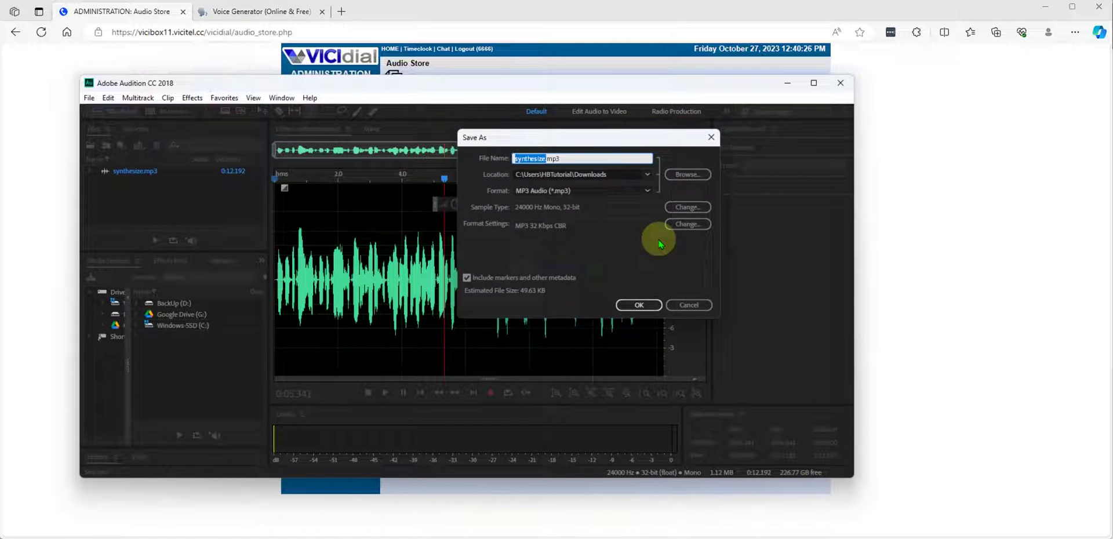
{"action": "left_click", "coordinate": [576, 159]}
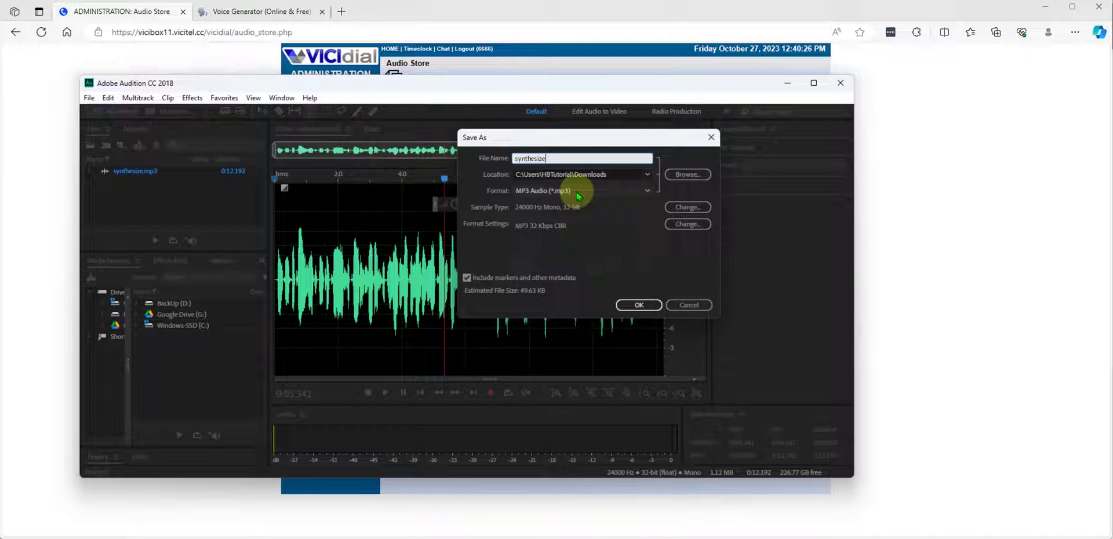
{"action": "left_click", "coordinate": [577, 192]}
{"action": "left_click", "coordinate": [579, 332]}
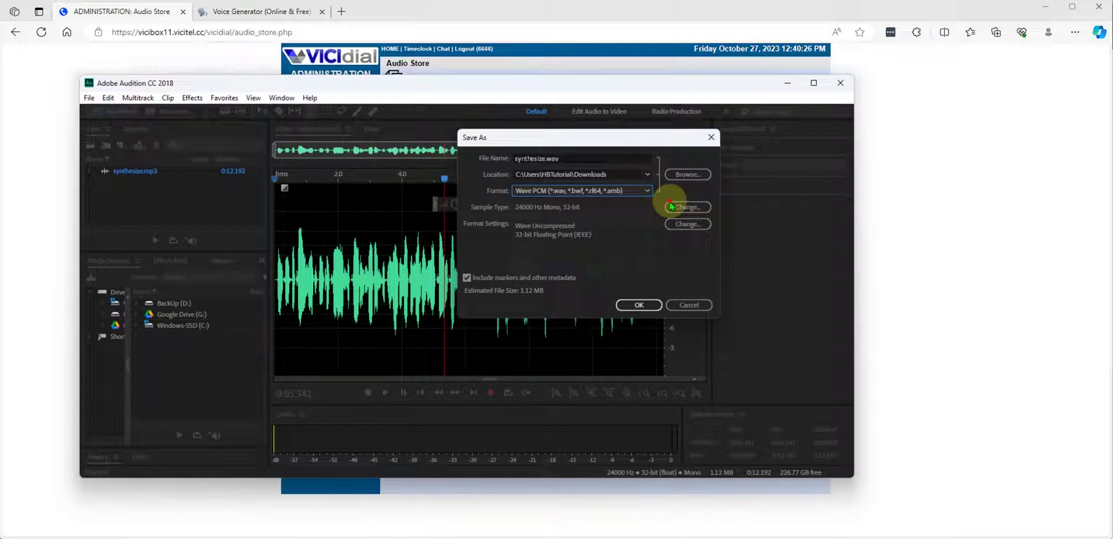
{"action": "left_click", "coordinate": [672, 208]}
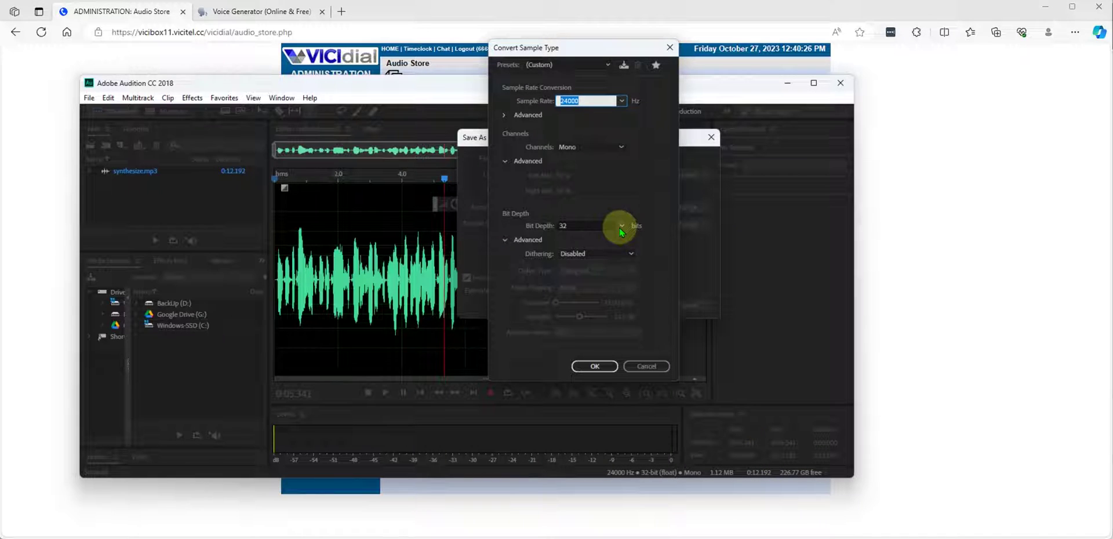
Step: Convert the sample type to 16-bit depth and 8000 Hz sample rate, mono
{"action": "left_click", "coordinate": [619, 227]}
{"action": "left_click", "coordinate": [587, 252]}
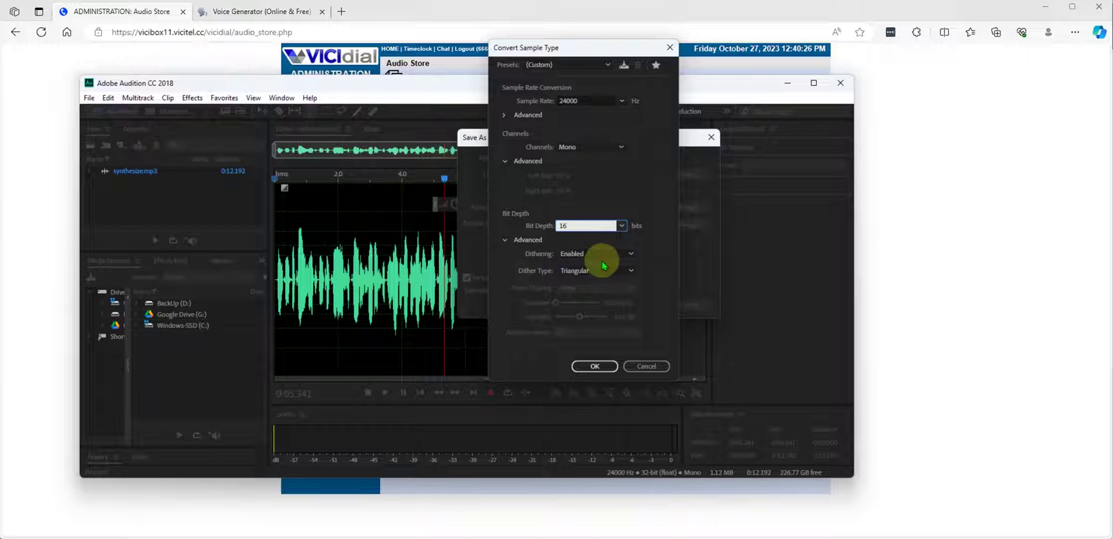
{"action": "left_click", "coordinate": [621, 101]}
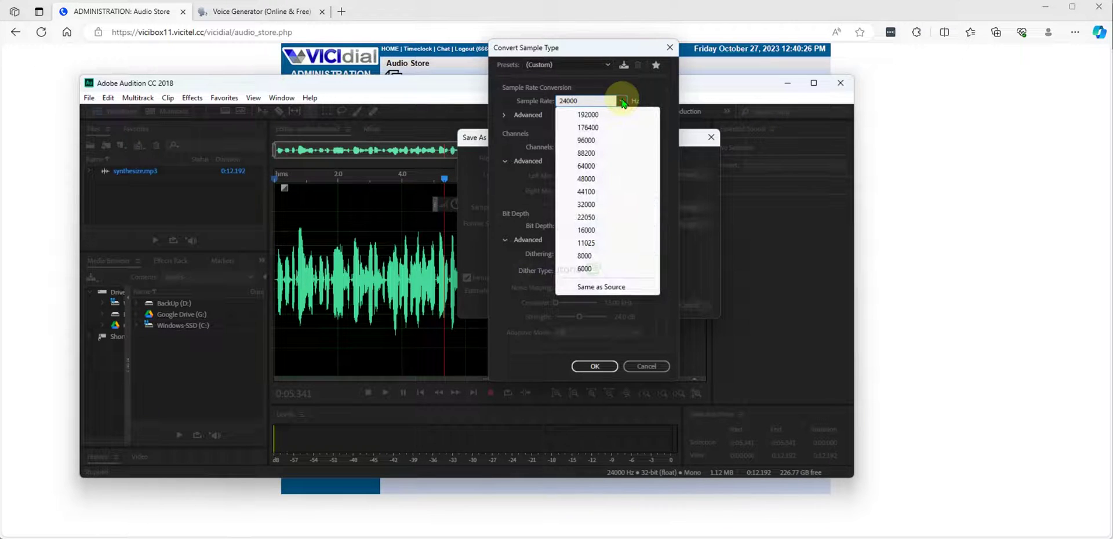
{"action": "left_click", "coordinate": [585, 256]}
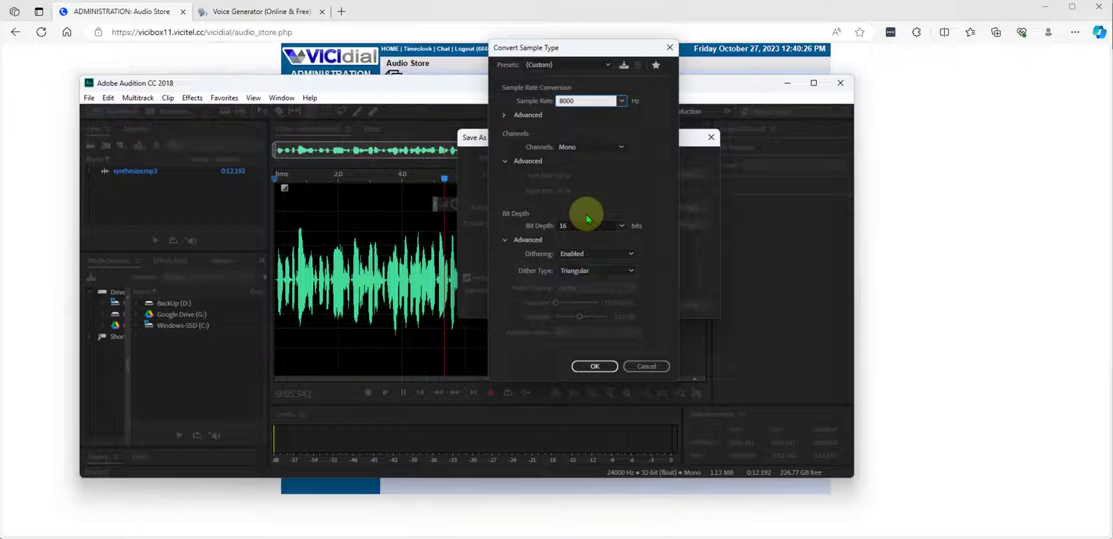
{"action": "left_click", "coordinate": [969, 288]}
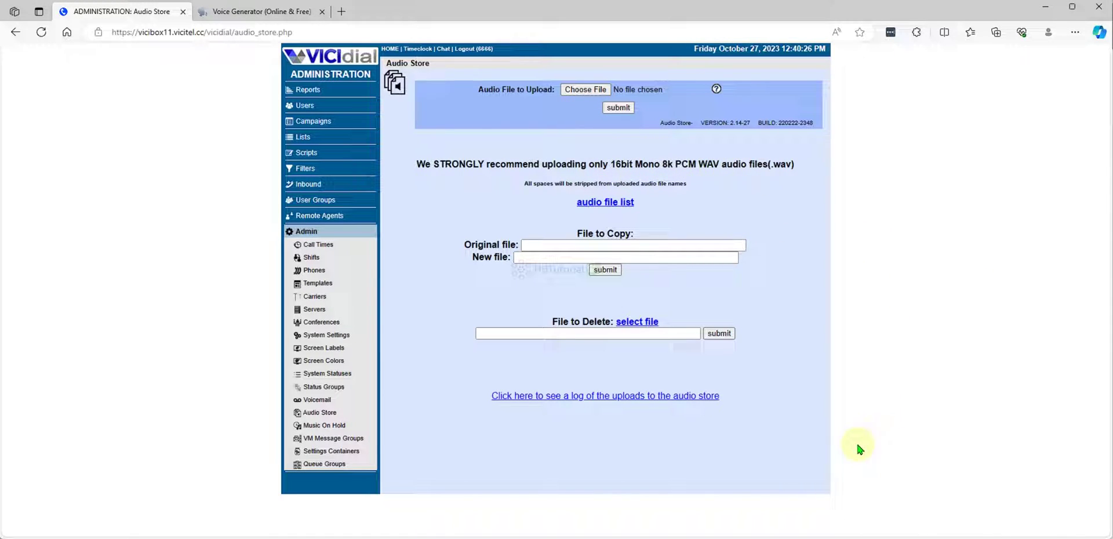
{"action": "key", "text": "alt+Tab"}
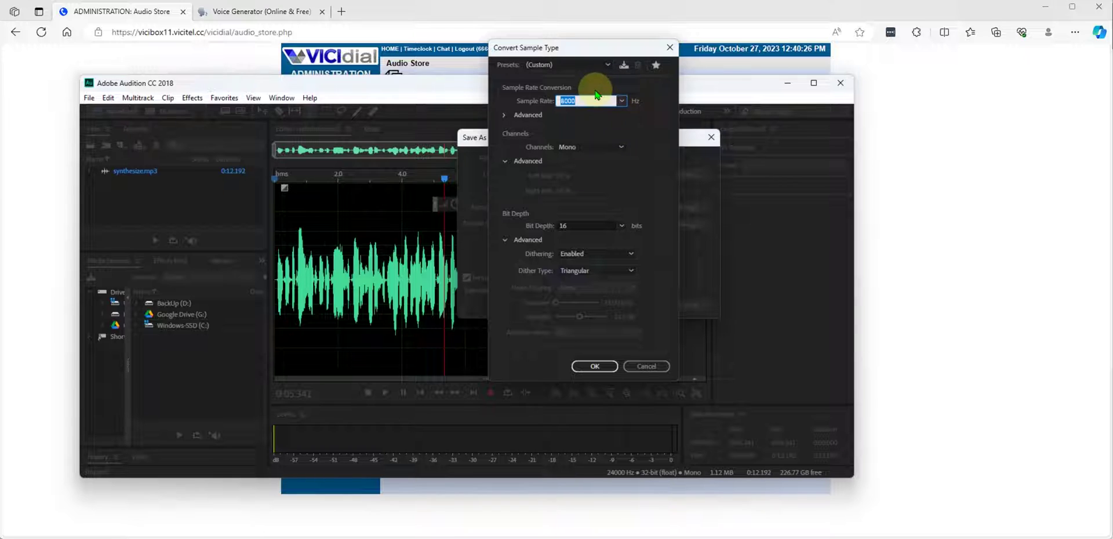
{"action": "left_click", "coordinate": [504, 115]}
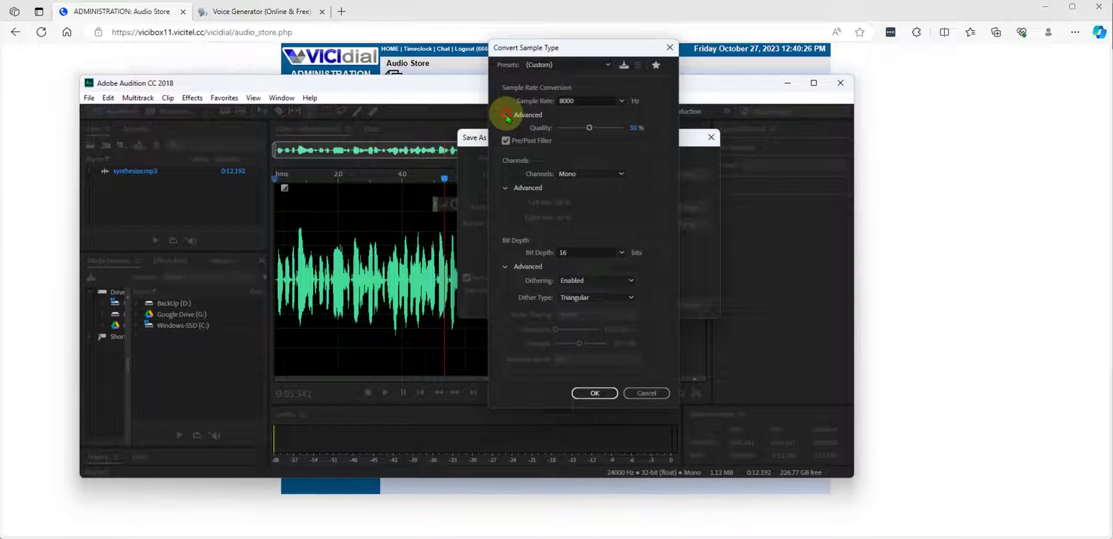
{"action": "left_click", "coordinate": [505, 115]}
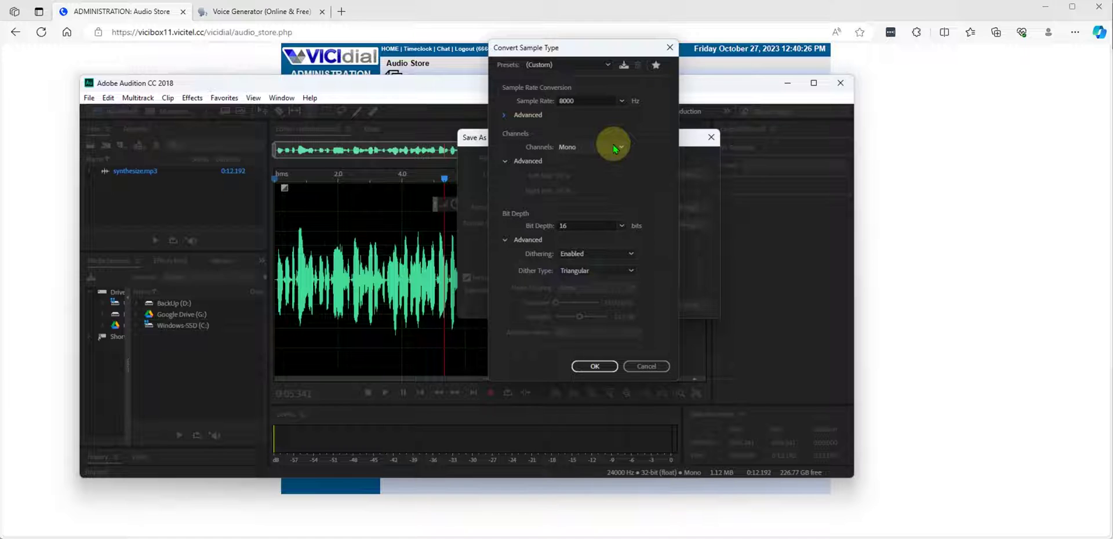
{"action": "left_click", "coordinate": [602, 369]}
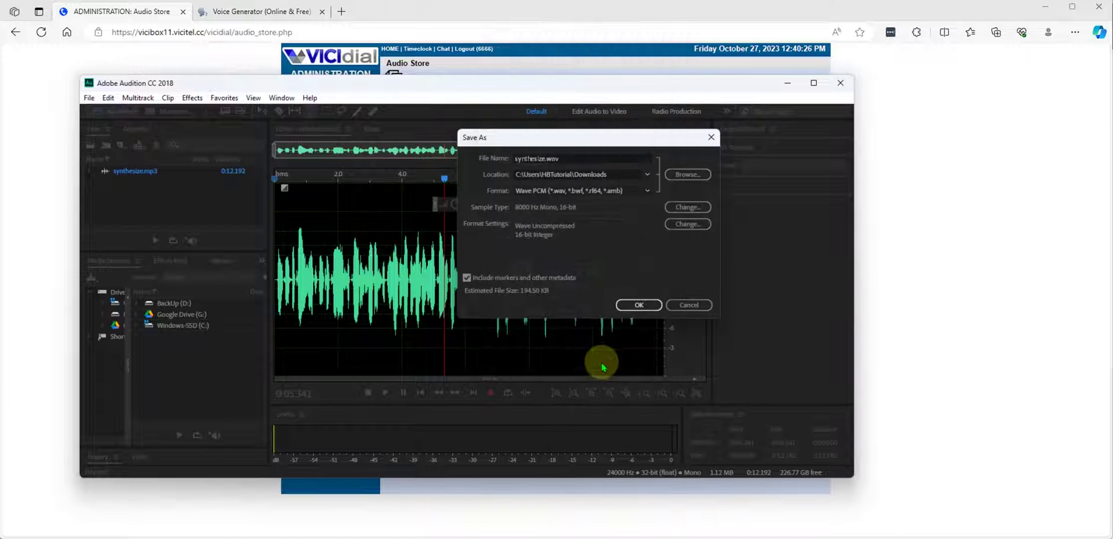
Step: Save synthesize.wav and play it back briefly to check the conversion
{"action": "left_click", "coordinate": [637, 305]}
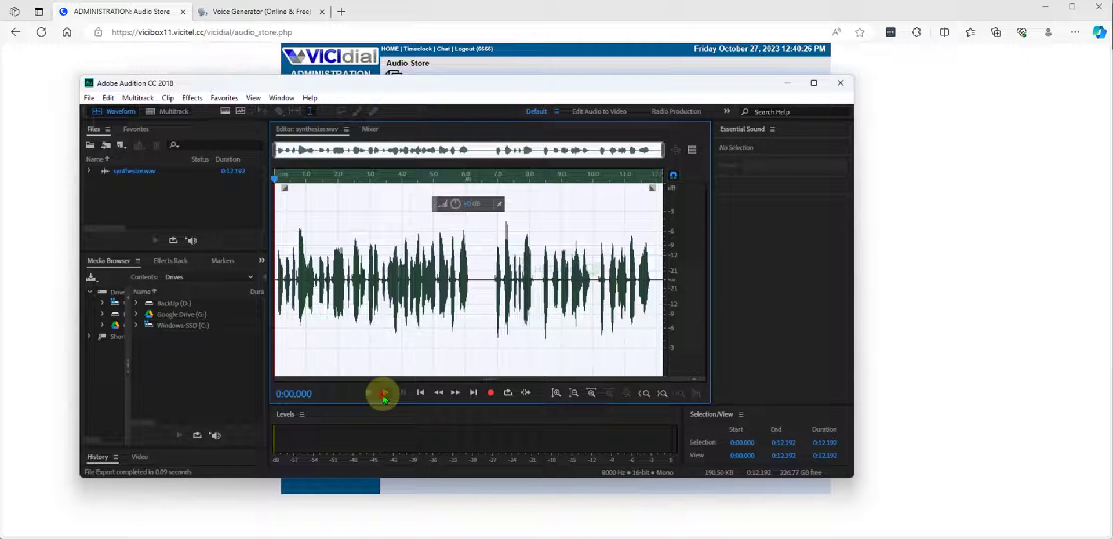
{"action": "left_click", "coordinate": [384, 394]}
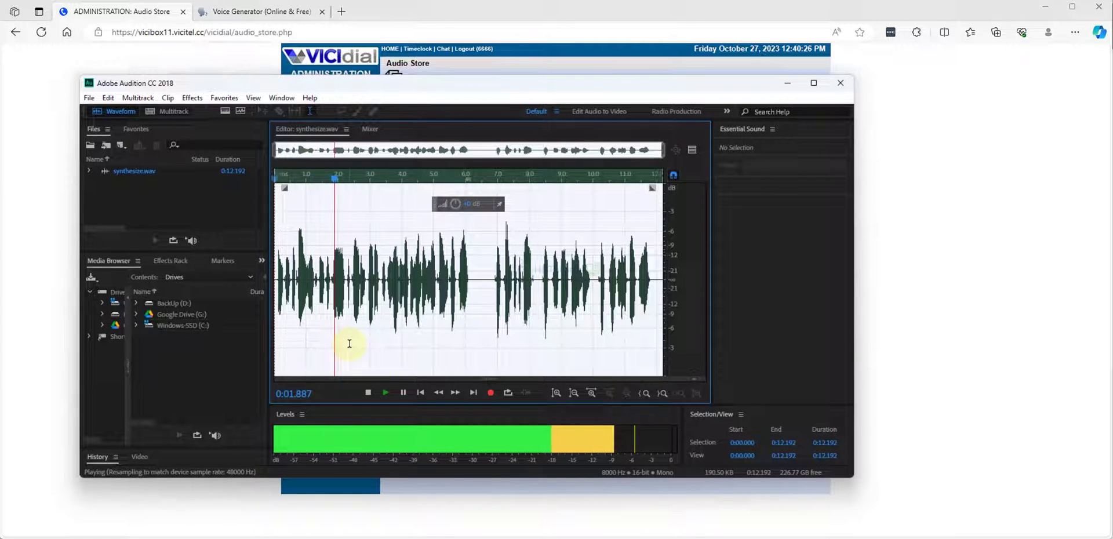
{"action": "left_click", "coordinate": [367, 393]}
Step: Upload synthesize.wav from Downloads through the VICIdial Audio Store upload form
{"action": "left_click", "coordinate": [1030, 250]}
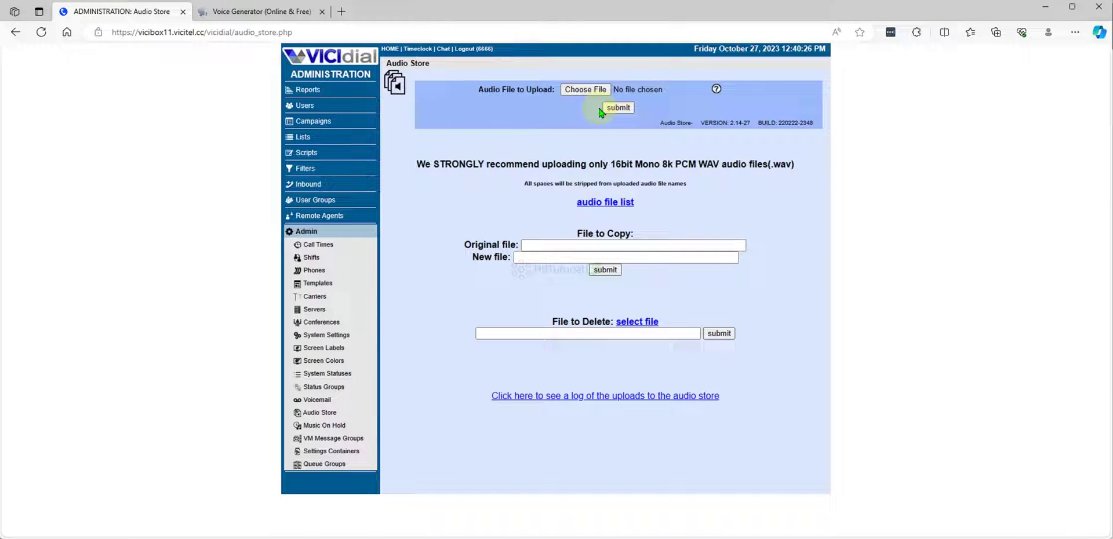
{"action": "left_click", "coordinate": [583, 90]}
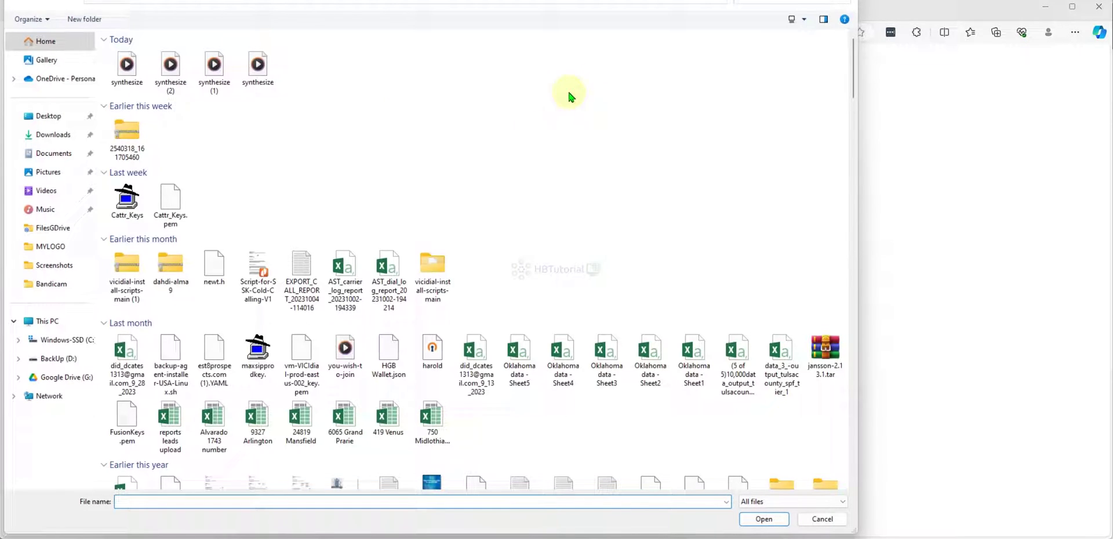
{"action": "left_click", "coordinate": [127, 65]}
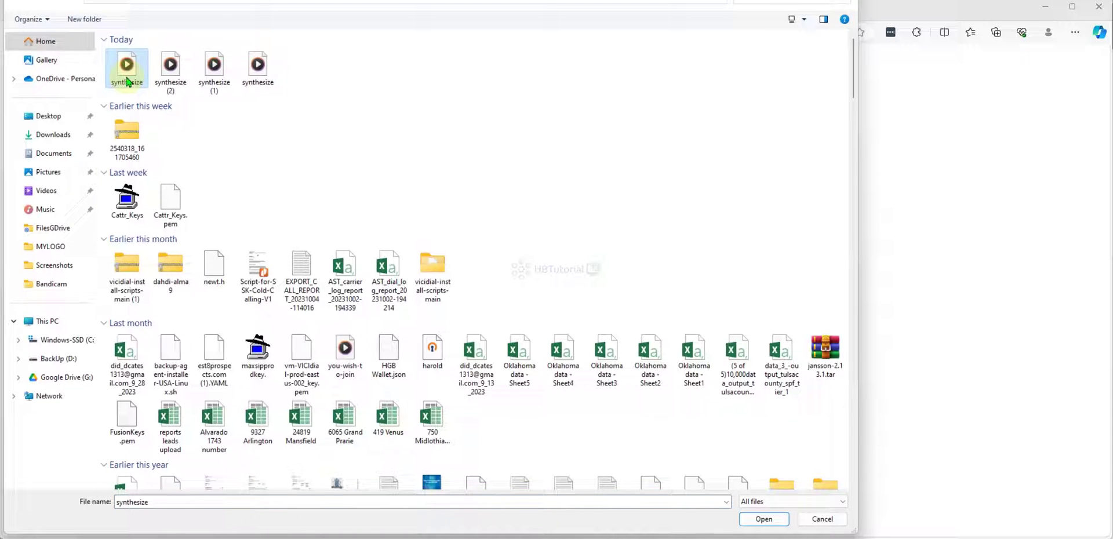
{"action": "left_click", "coordinate": [765, 519]}
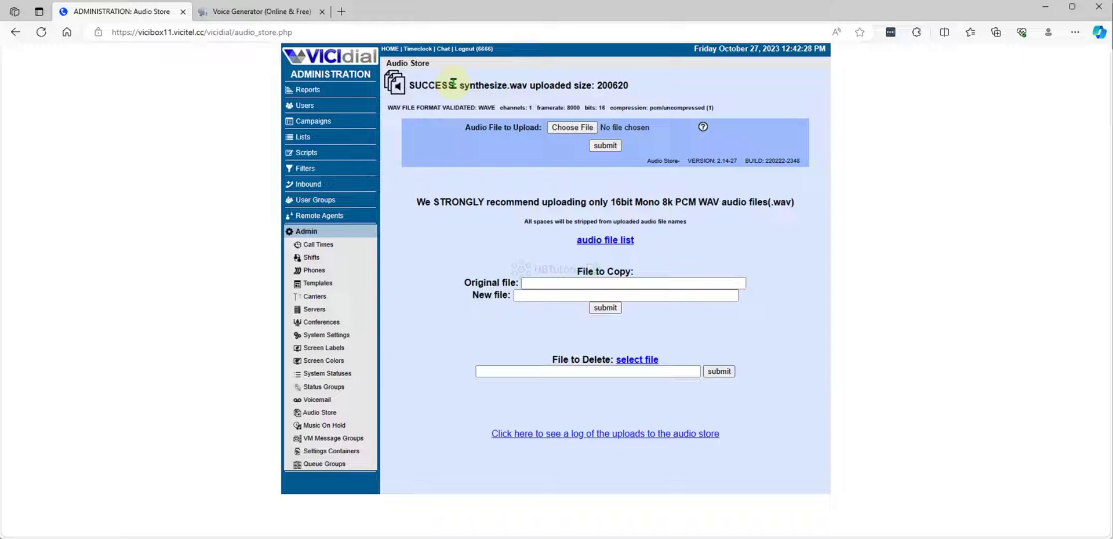
{"action": "left_click_drag", "start_coordinate": [415, 88], "coordinate": [859, 146]}
{"action": "left_click", "coordinate": [855, 264]}
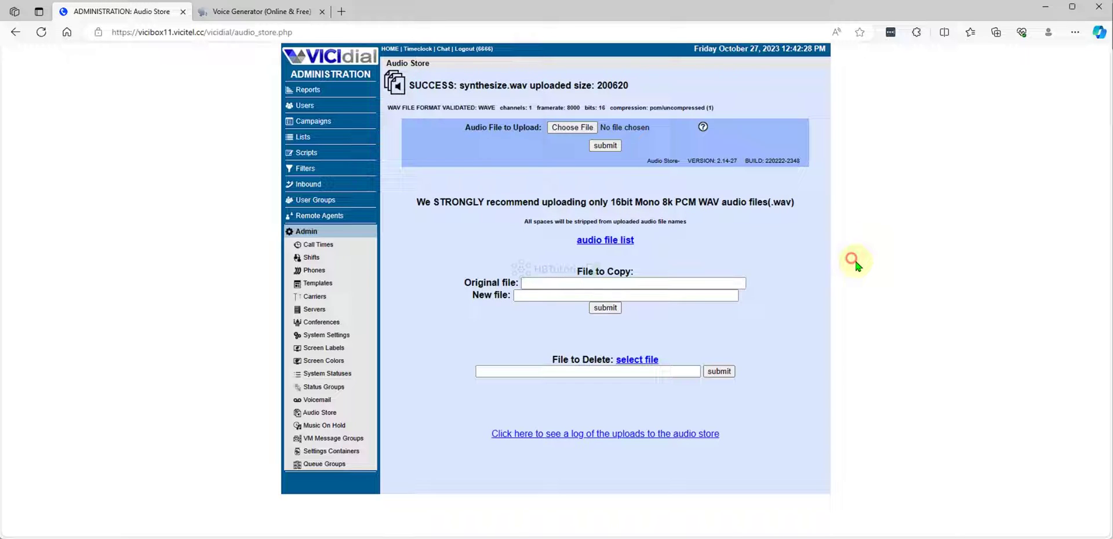